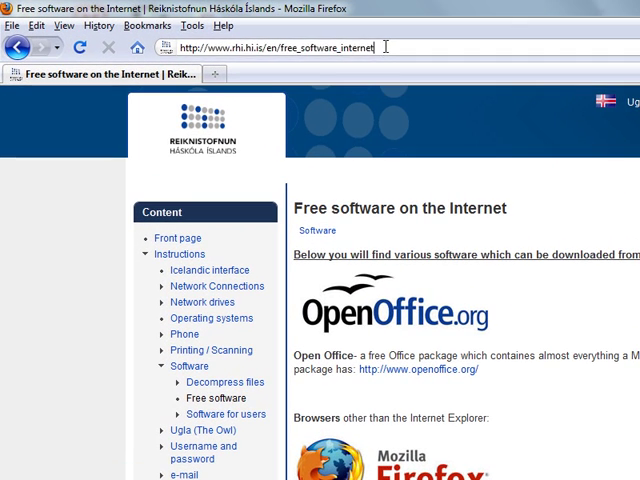
- Select the free-software page address in the address bar to replace it
left_click_drag(236, 69, 112, 69)
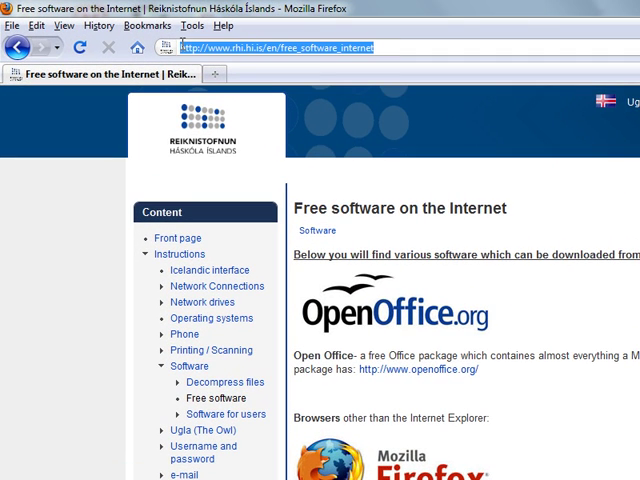
type("Mozilla")
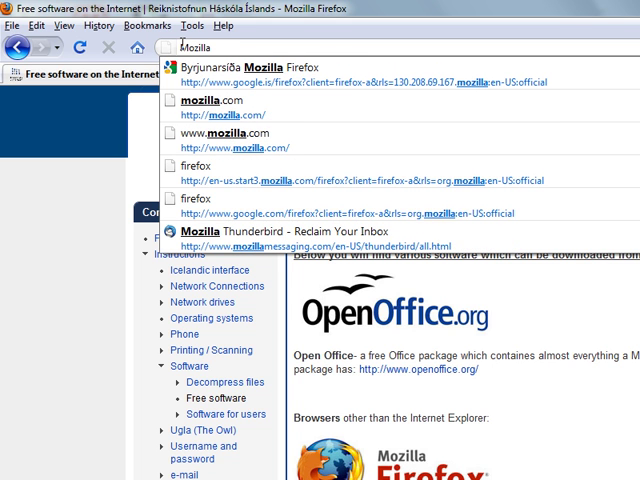
type(".com")
- Go to Mozilla.com and start the free Thunderbird 3.1 Windows download
key("Return")
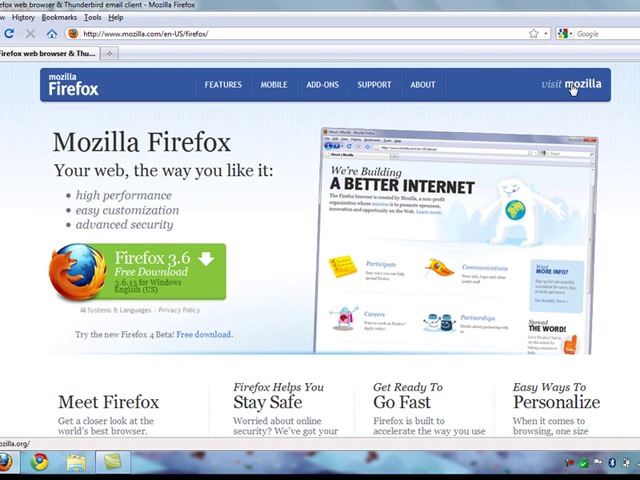
left_click(573, 89)
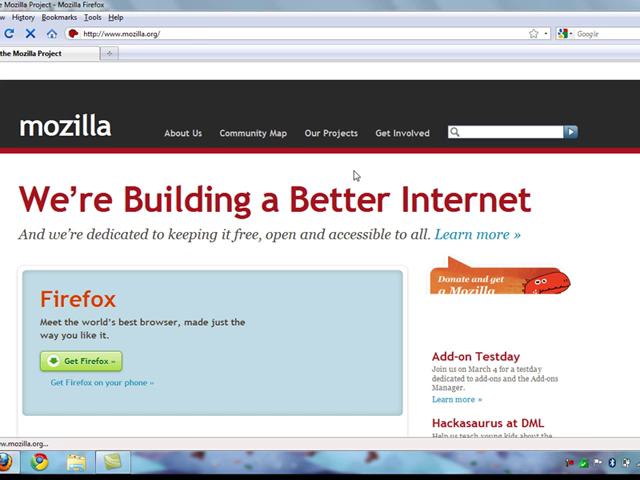
scroll(336, 202, "down", 2)
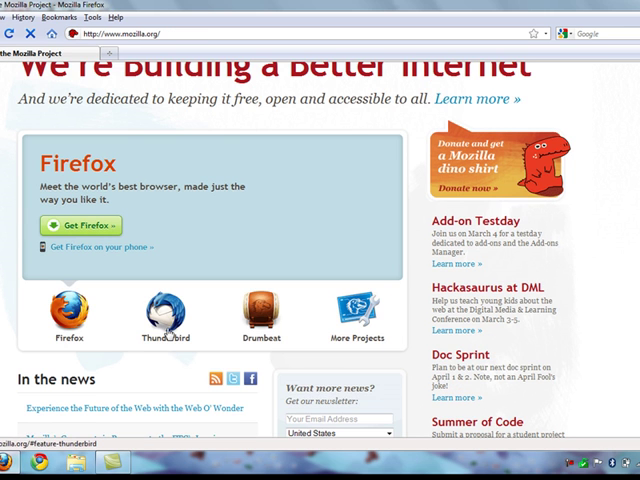
mouse_move(165, 318)
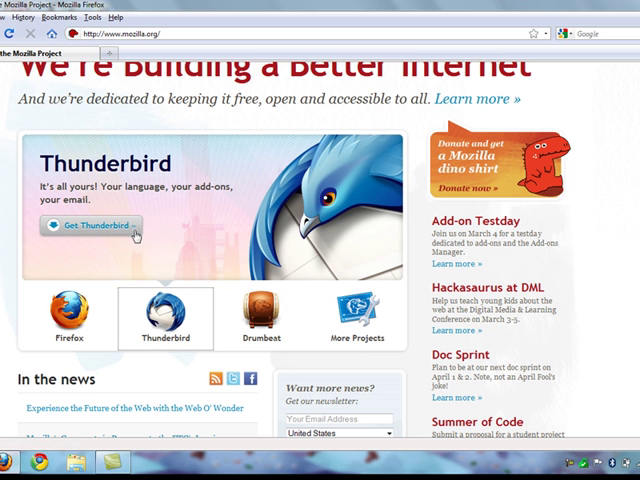
left_click(90, 225)
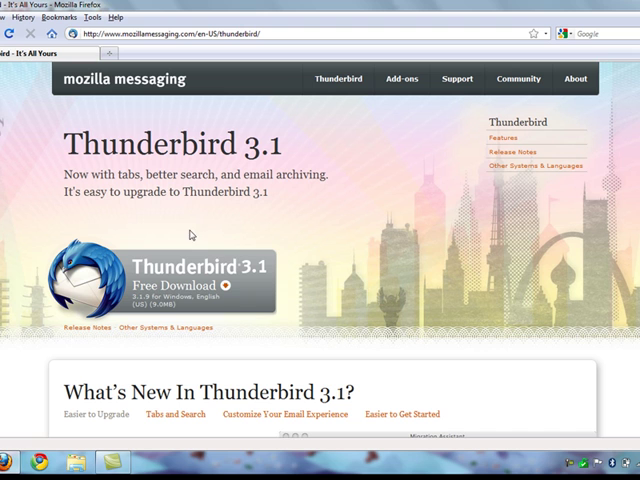
left_click(180, 288)
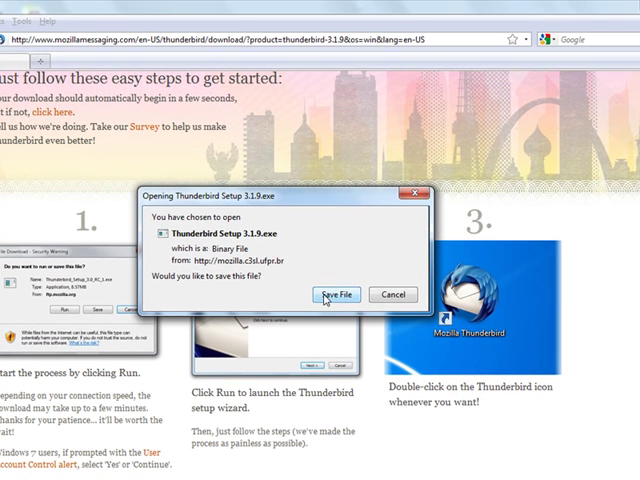
- Save the Thunderbird Setup 3.1.9.exe installer to disk
left_click(338, 293)
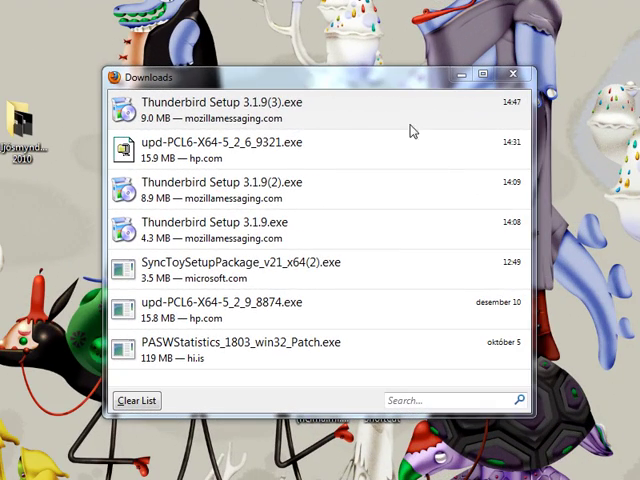
- Run Thunderbird Setup 3.1.9(3).exe from the downloads list, approving the security warning
double_click(373, 119)
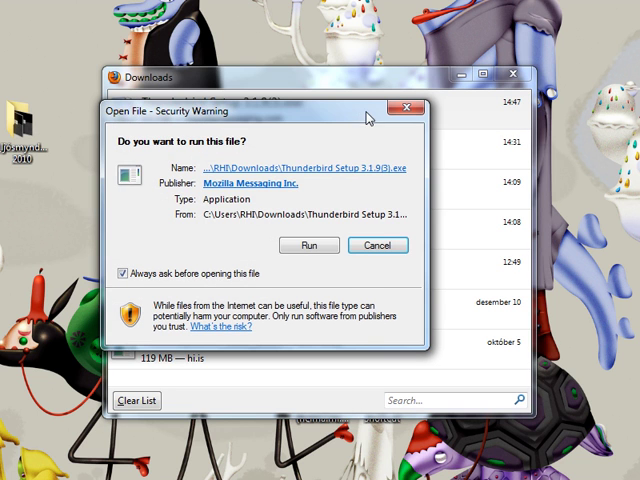
left_click(309, 245)
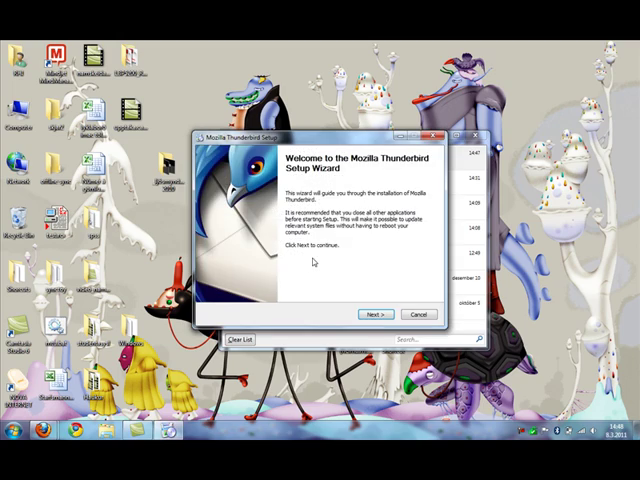
- Install Thunderbird with the Standard setup type and finish with launch enabled
left_click(373, 315)
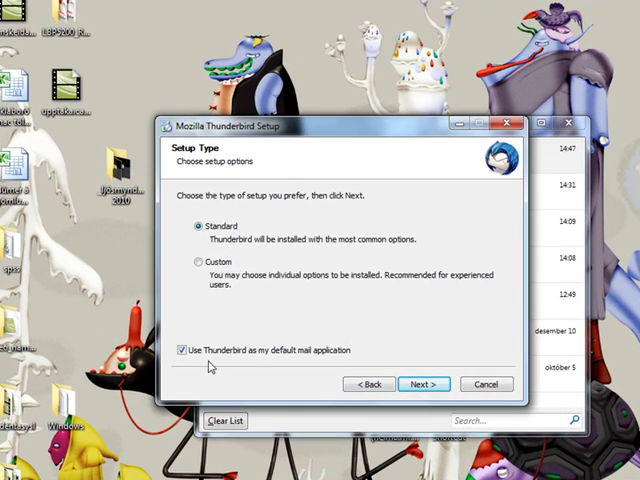
left_click(434, 389)
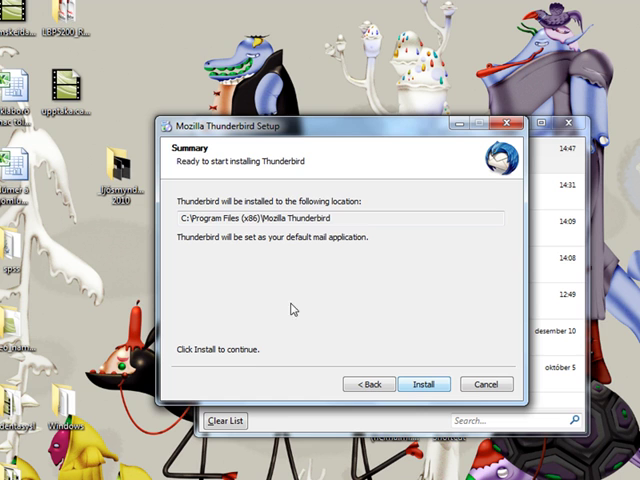
left_click(424, 385)
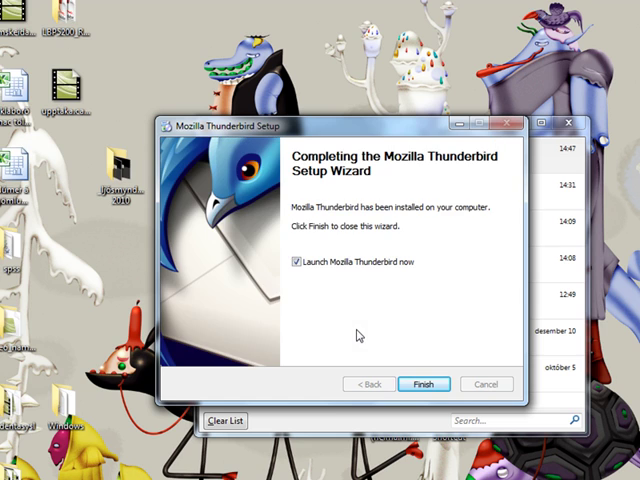
left_click(424, 385)
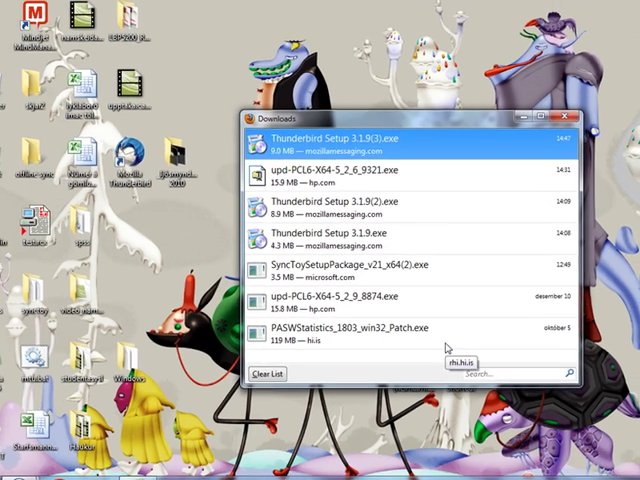